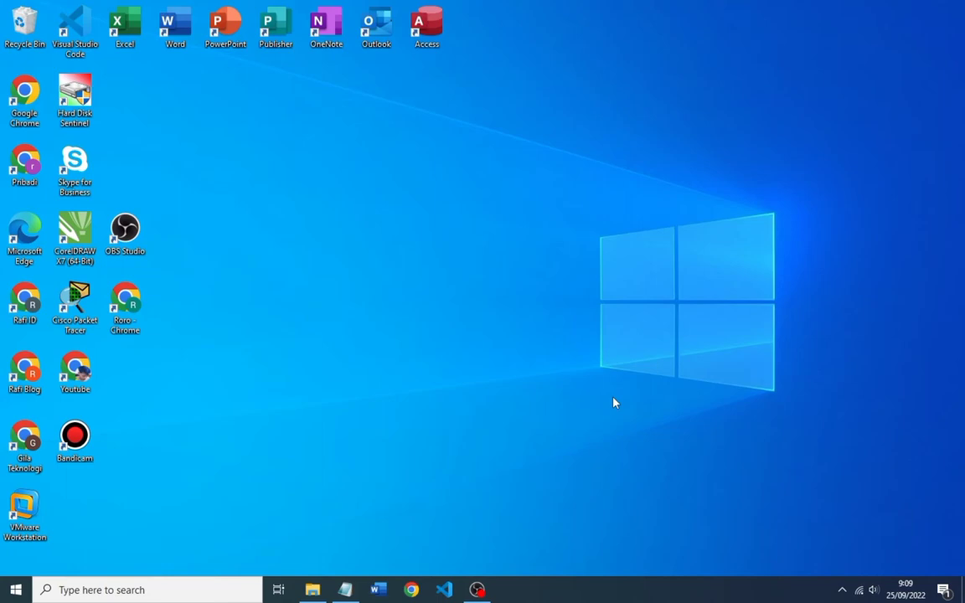
Review the three preparation items for making a bootable drive in the open Notepad note, highlighting each one, and minimize the note.
click(344, 589)
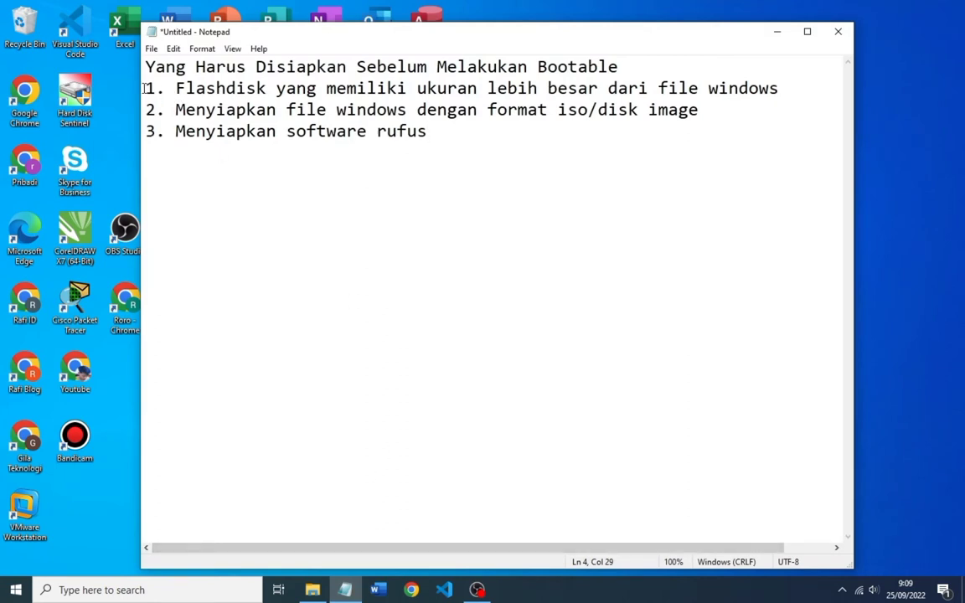
drag(144, 87, 802, 82)
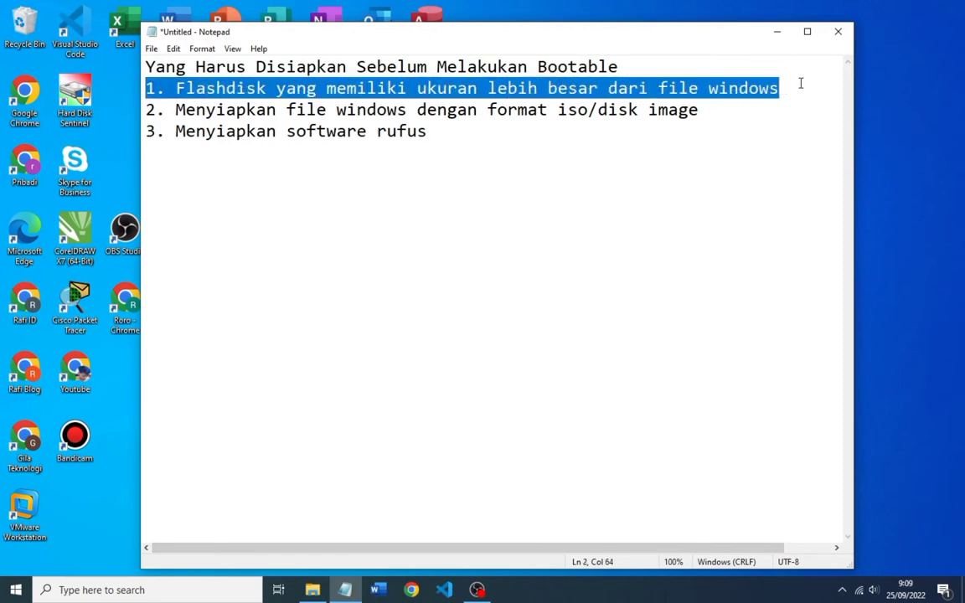
click(477, 141)
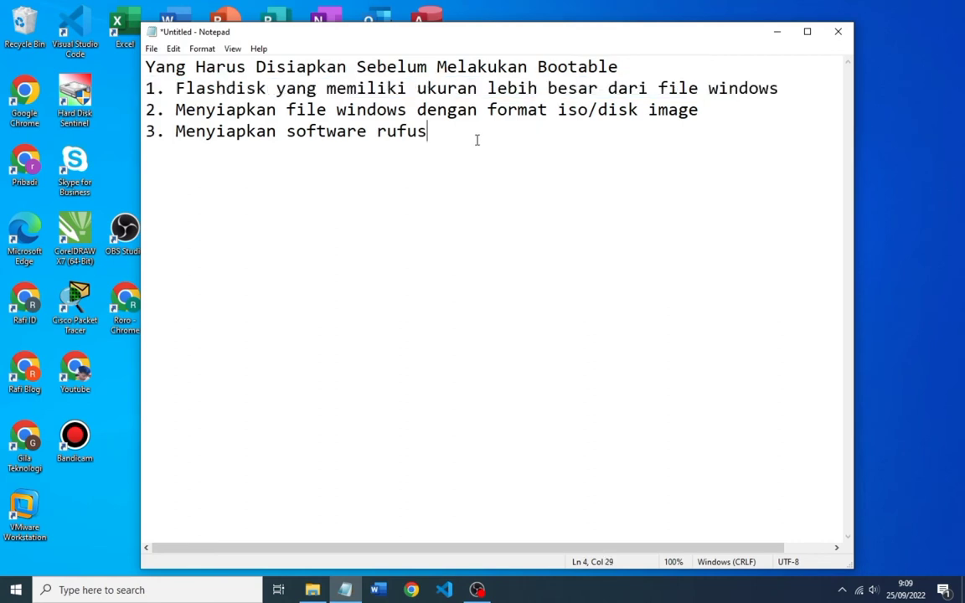
click(779, 31)
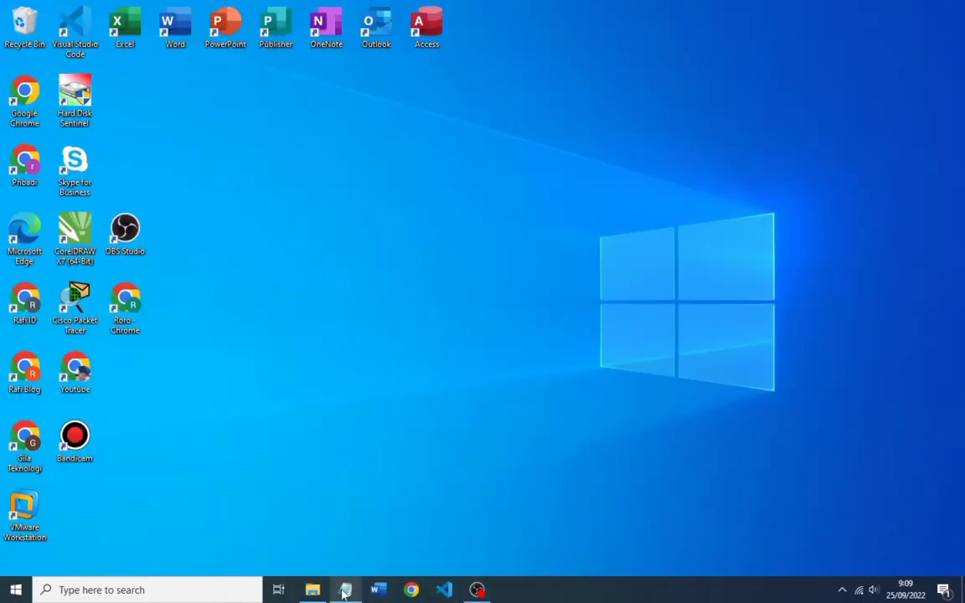
click(345, 590)
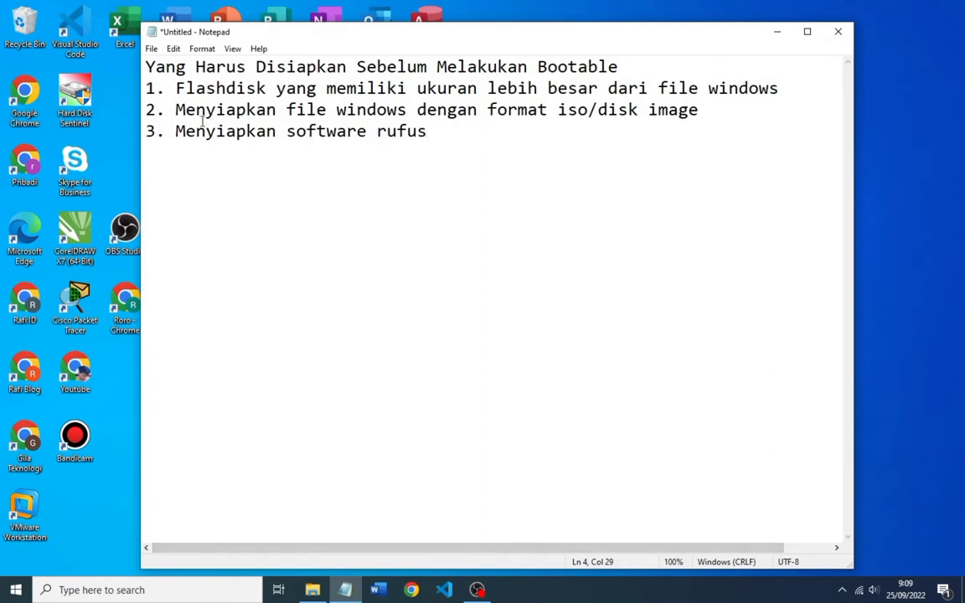
drag(172, 110, 699, 110)
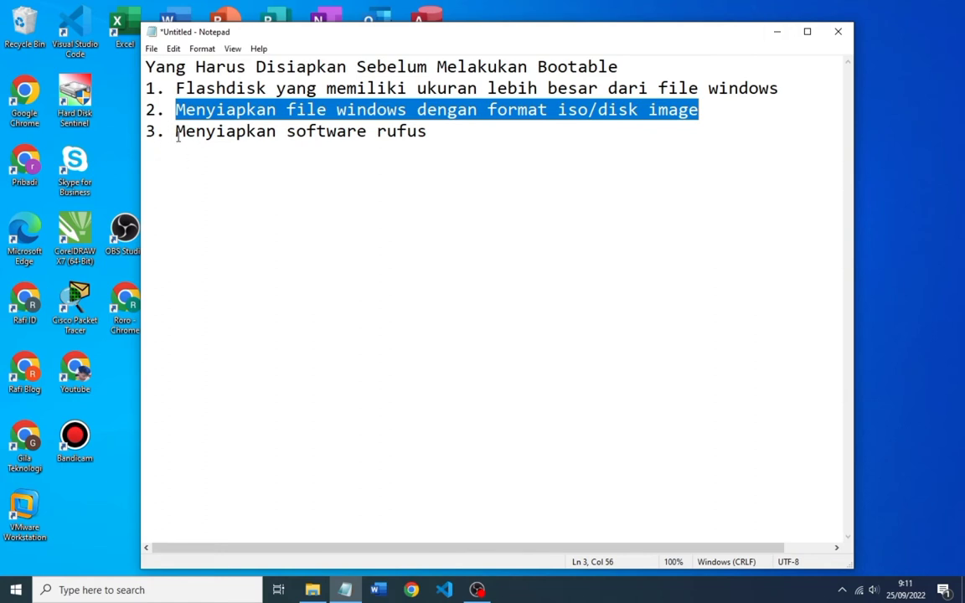
drag(176, 132, 443, 136)
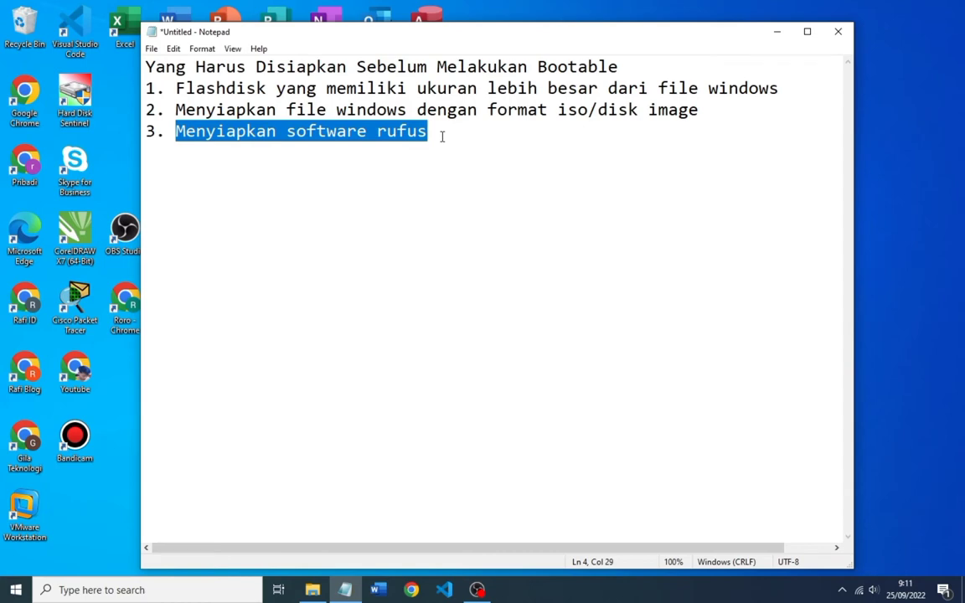
click(777, 32)
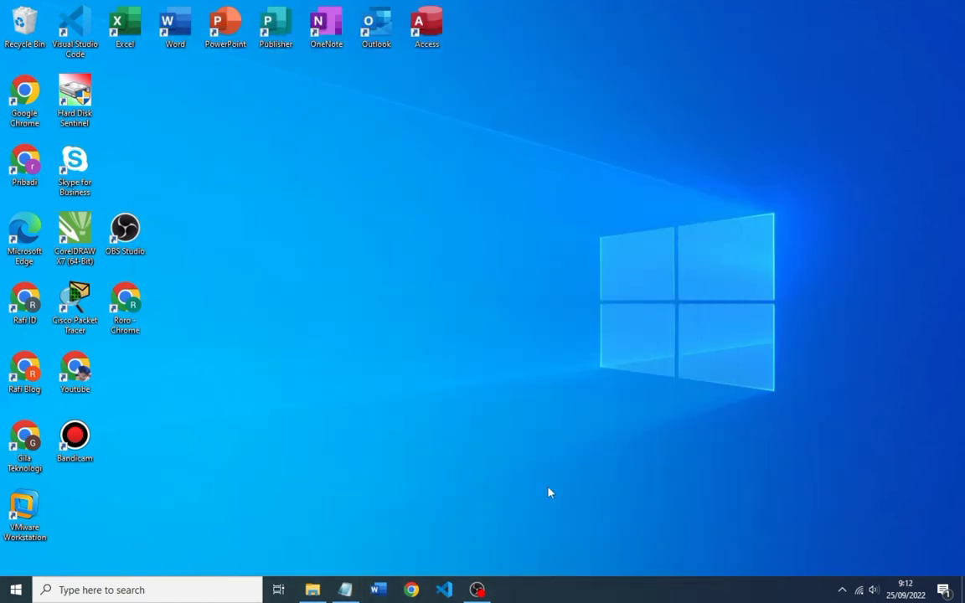
Switch to File Explorer and copy the Jadwal PDF file from the H: flash drive.
click(311, 590)
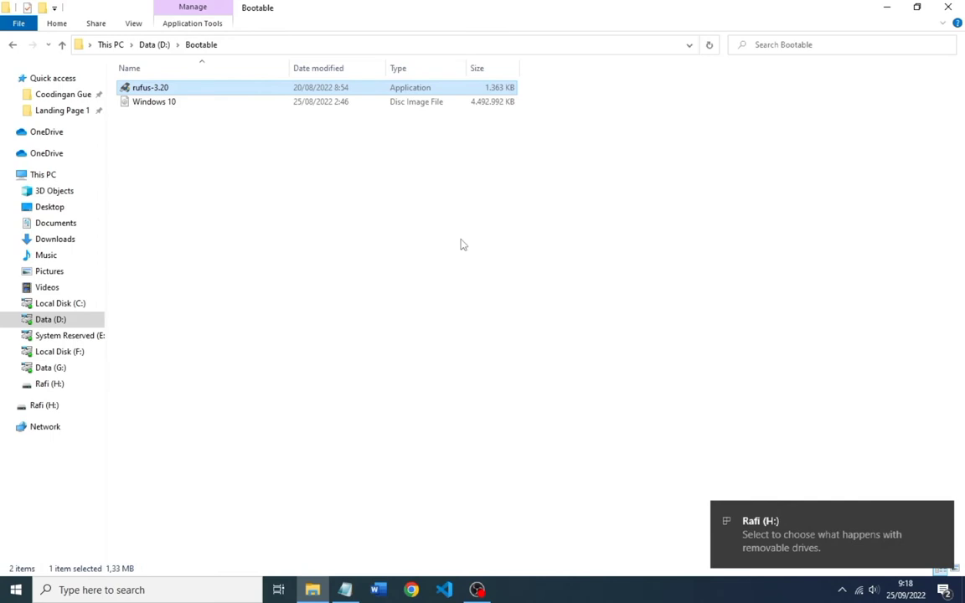
click(41, 408)
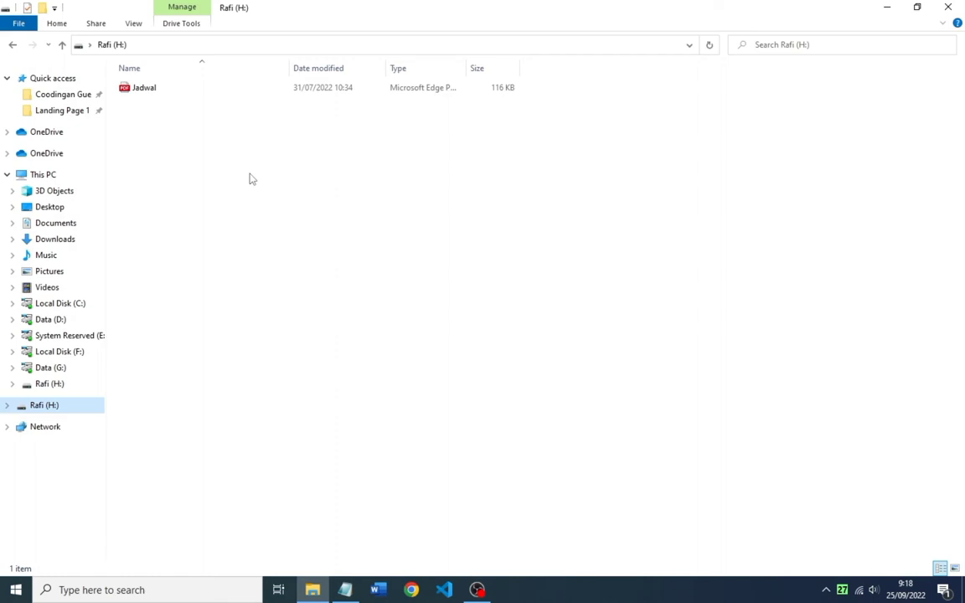
key(ctrl+a)
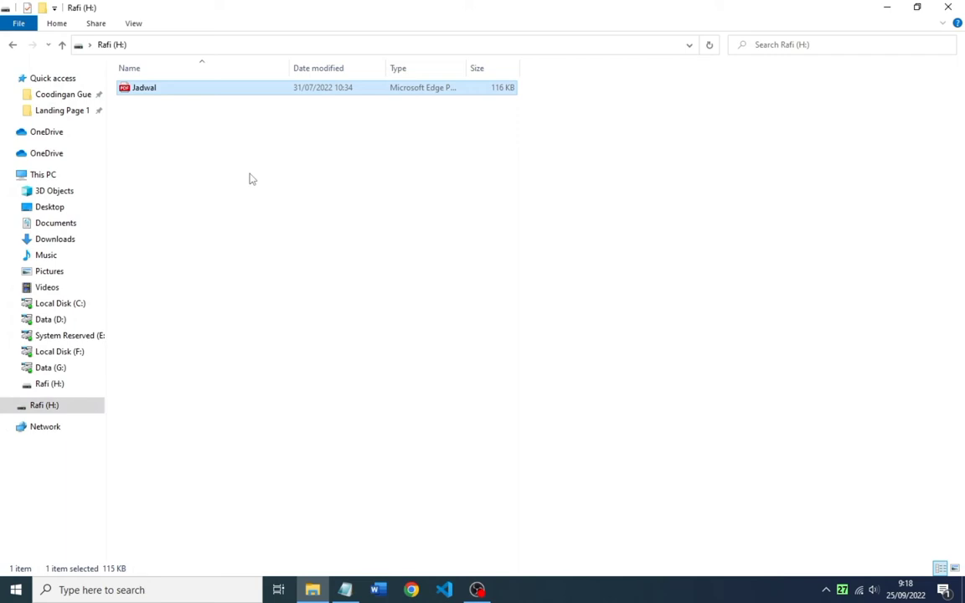
right_click(258, 173)
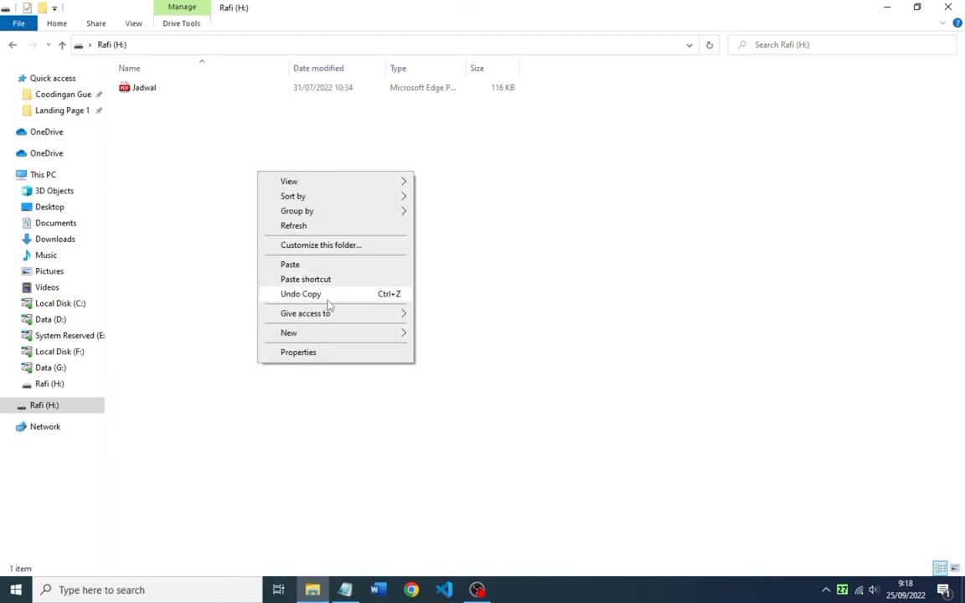
click(233, 93)
right_click(234, 94)
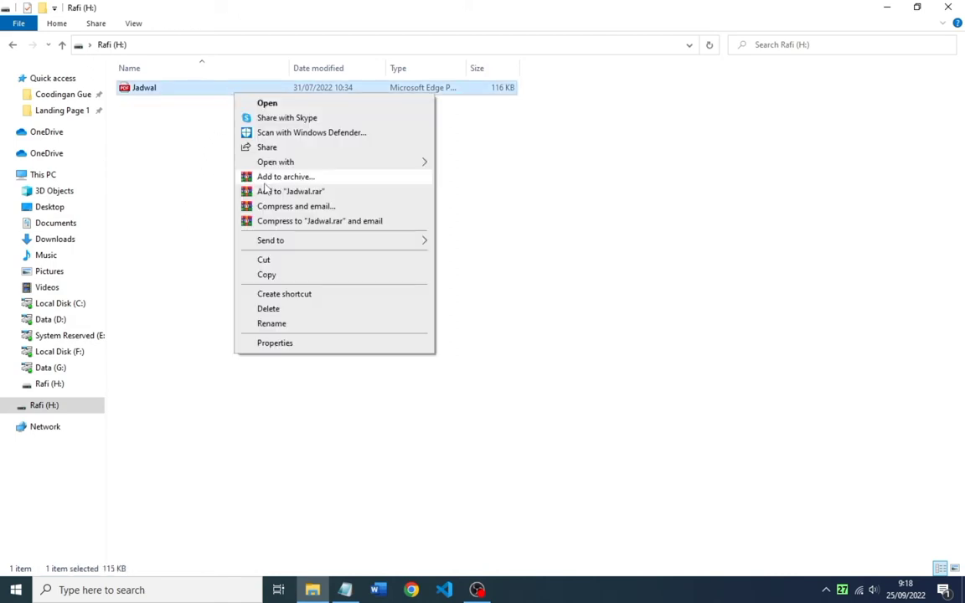
click(281, 274)
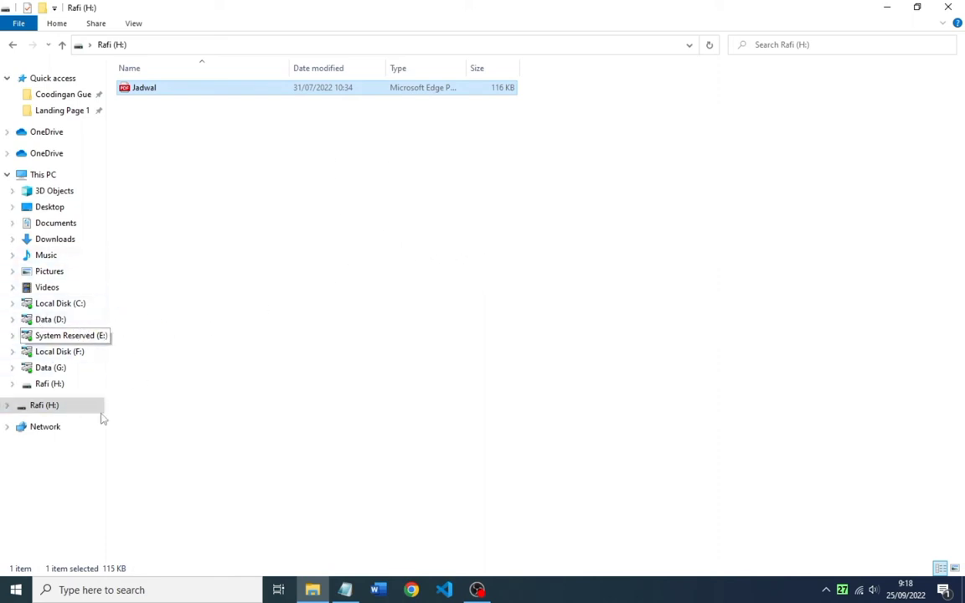
Create a new folder named "Bc F" in the root of the Data (D:) drive.
click(50, 319)
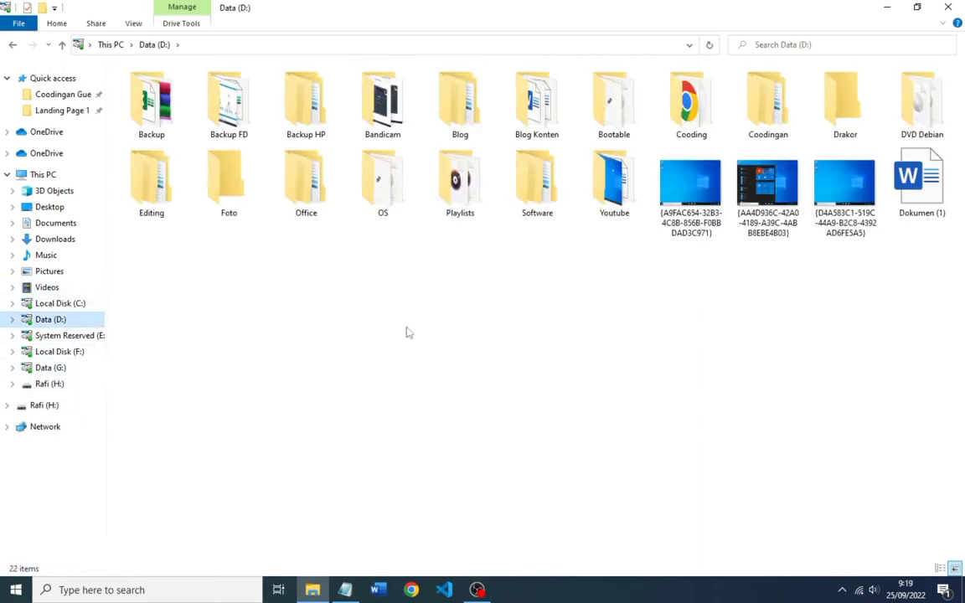
right_click(229, 285)
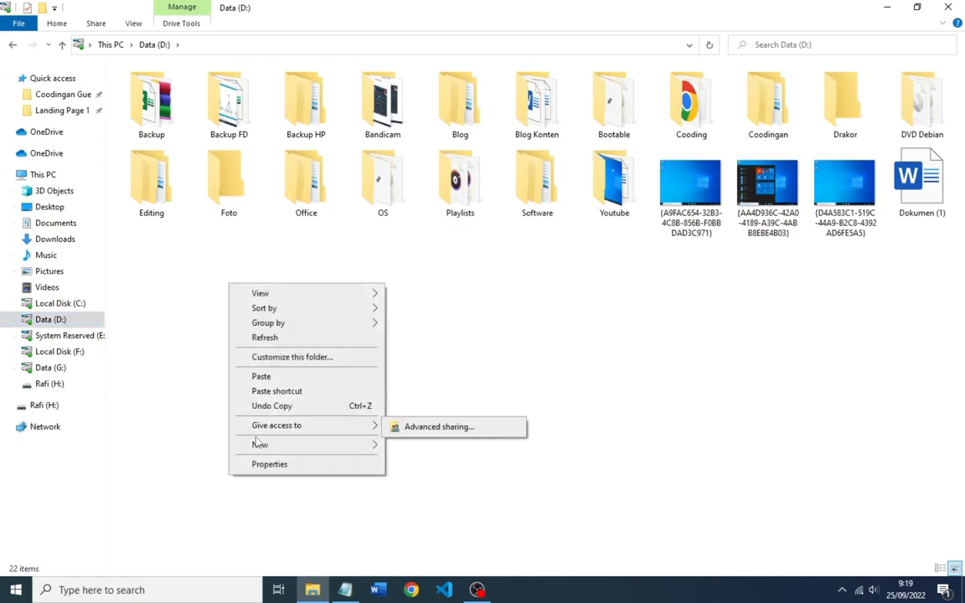
mouse_move(339, 446)
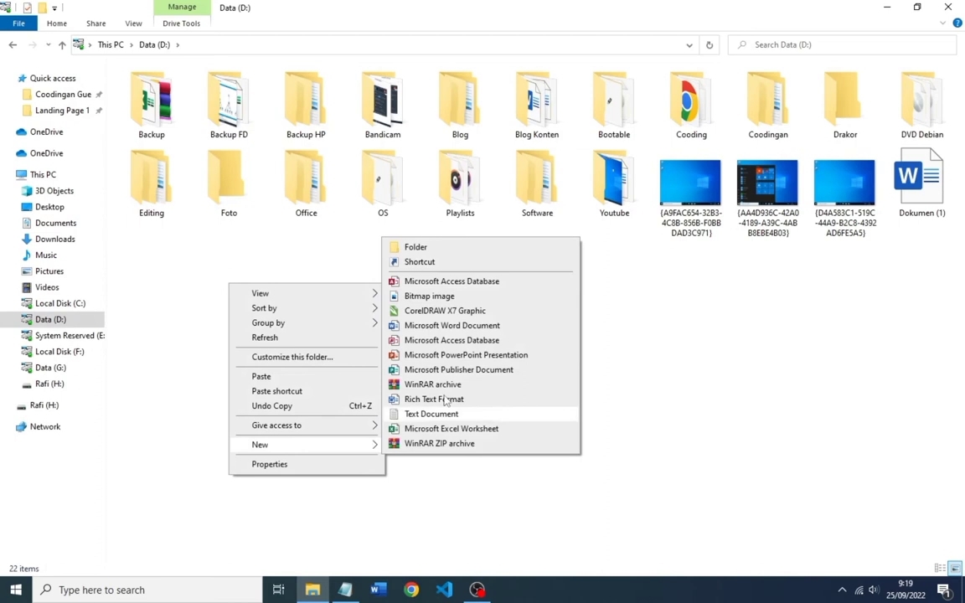
click(454, 249)
key(BackSpace)
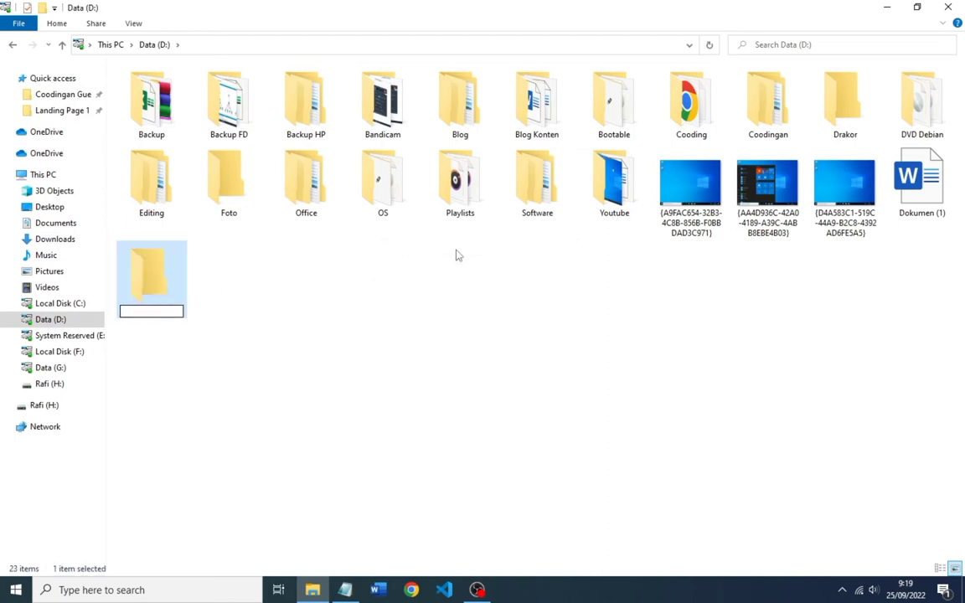
text(Bc F)
key(Return)
click(335, 296)
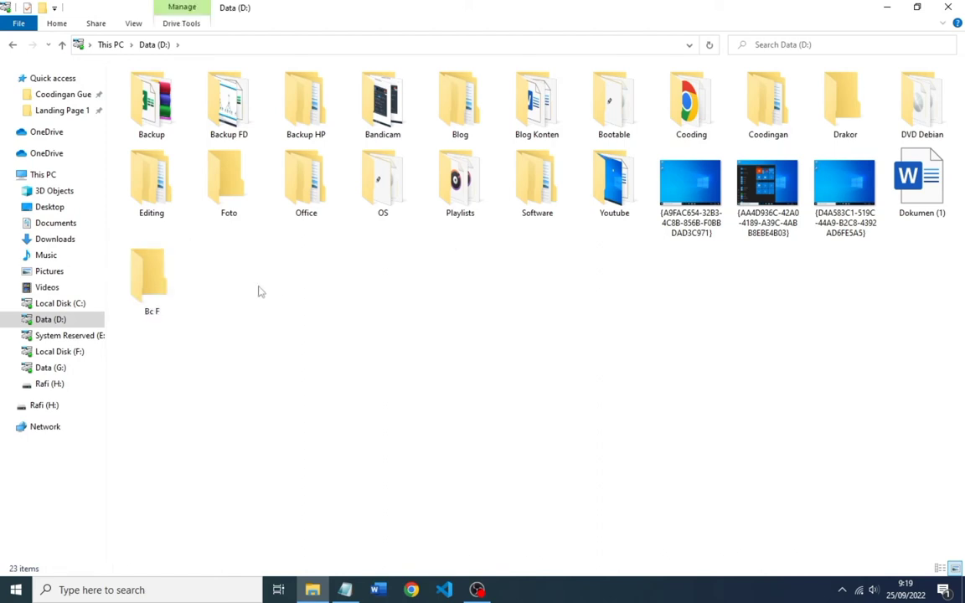
Paste the copied Jadwal file into the Bc F folder as a backup.
double_click(167, 289)
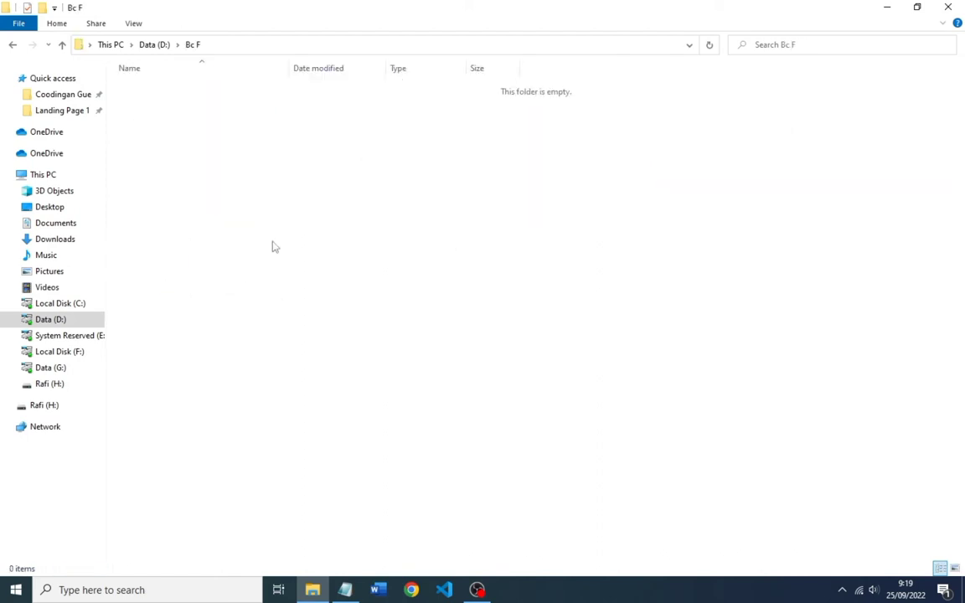
right_click(316, 224)
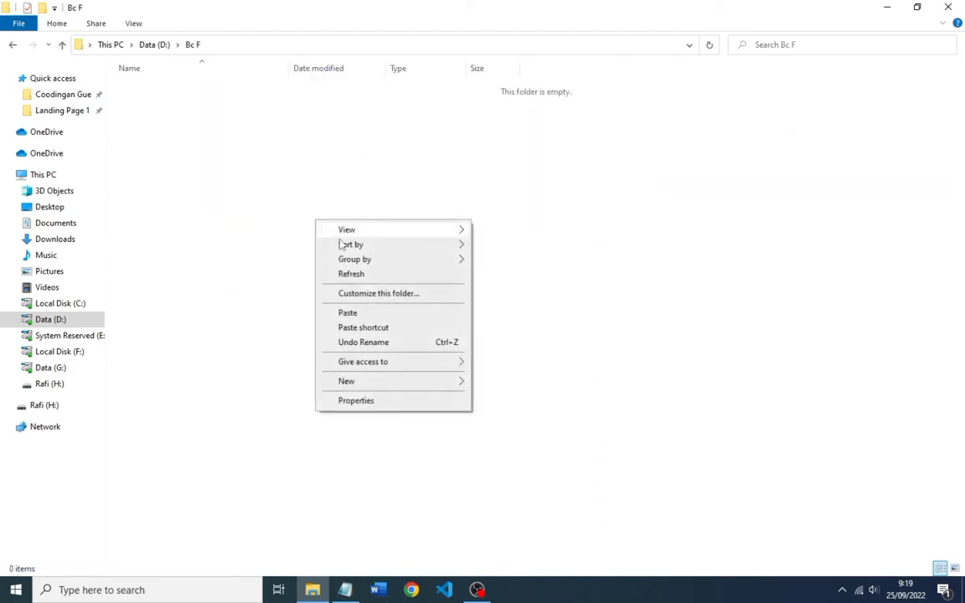
click(366, 315)
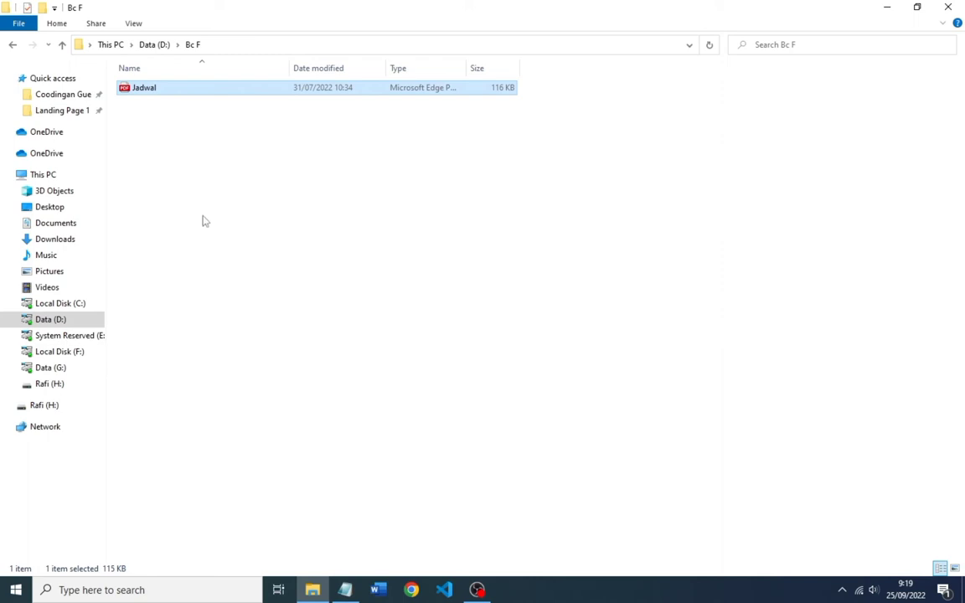
Quick-format the H: flash drive as NTFS with a 4096-byte allocation unit size, accept the data erasure, and close the format dialog.
click(46, 405)
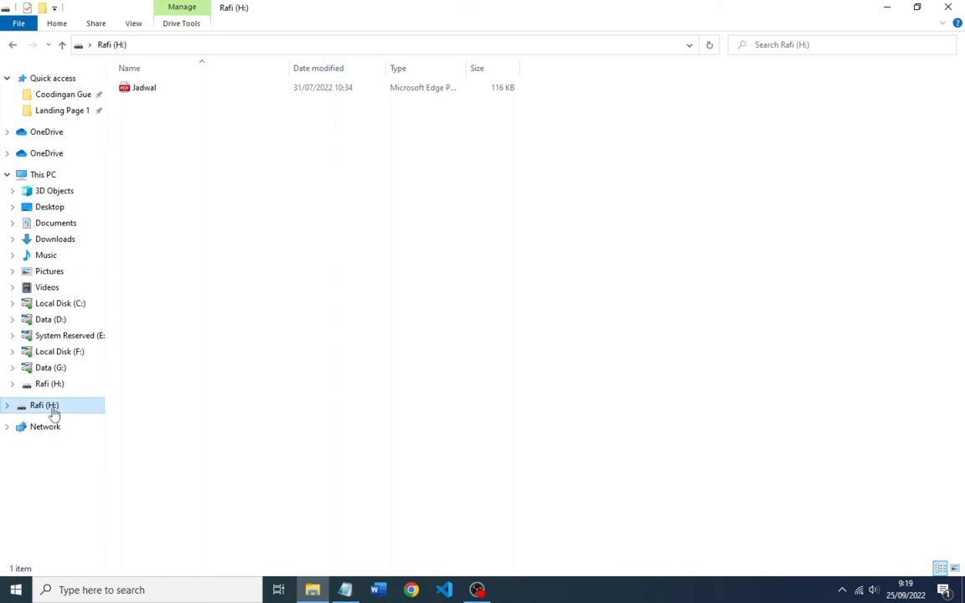
right_click(47, 409)
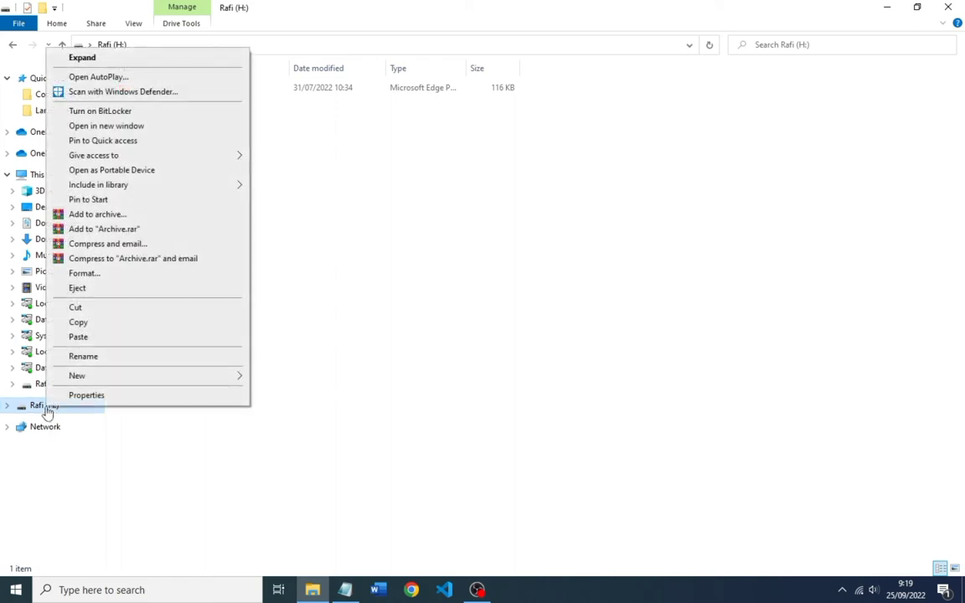
click(93, 274)
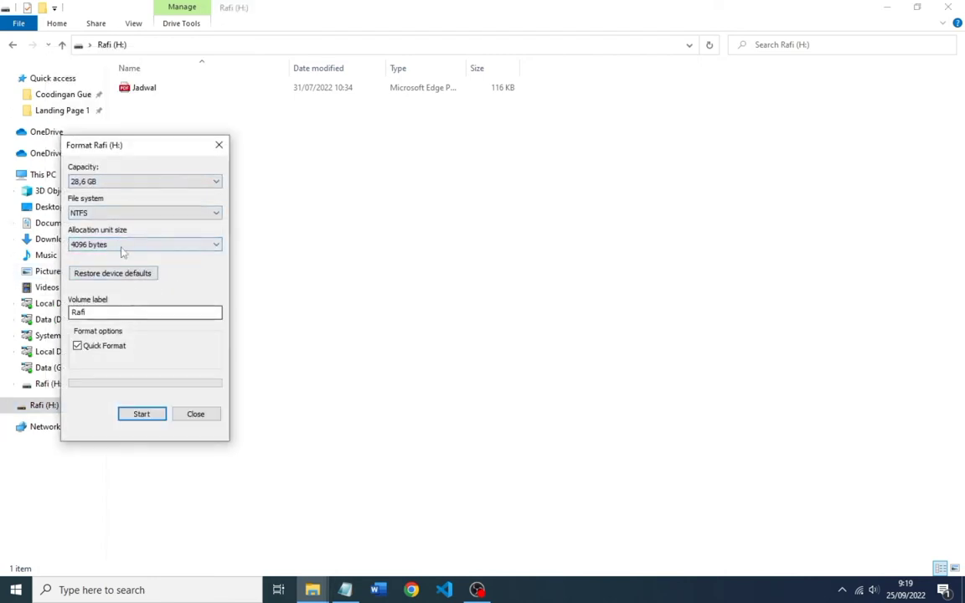
click(143, 419)
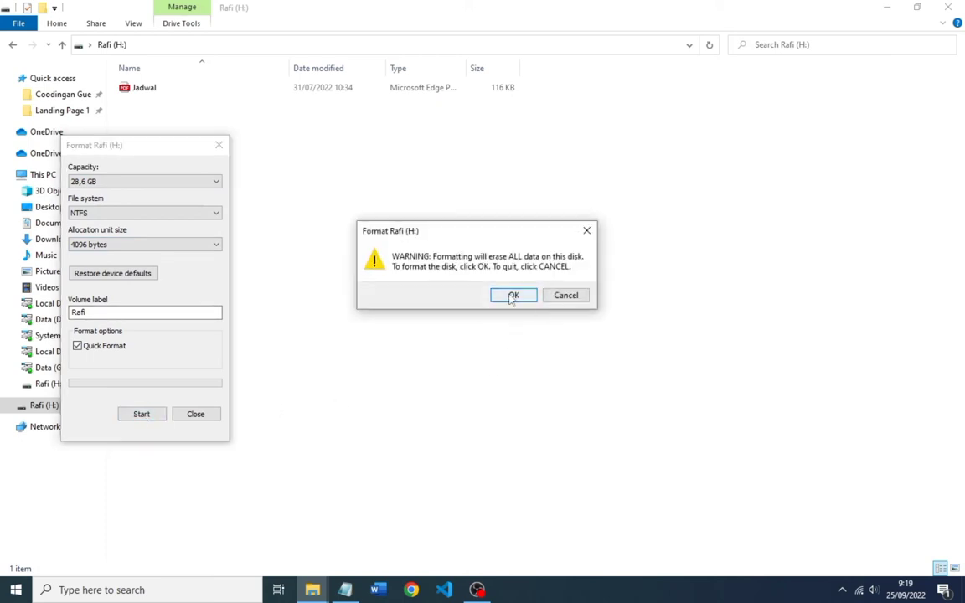
click(511, 296)
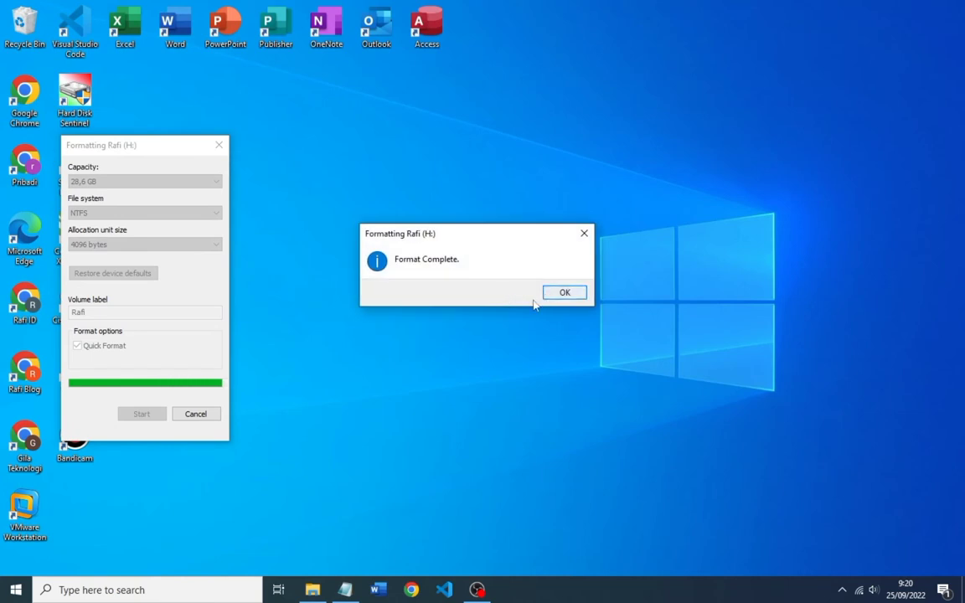
click(578, 297)
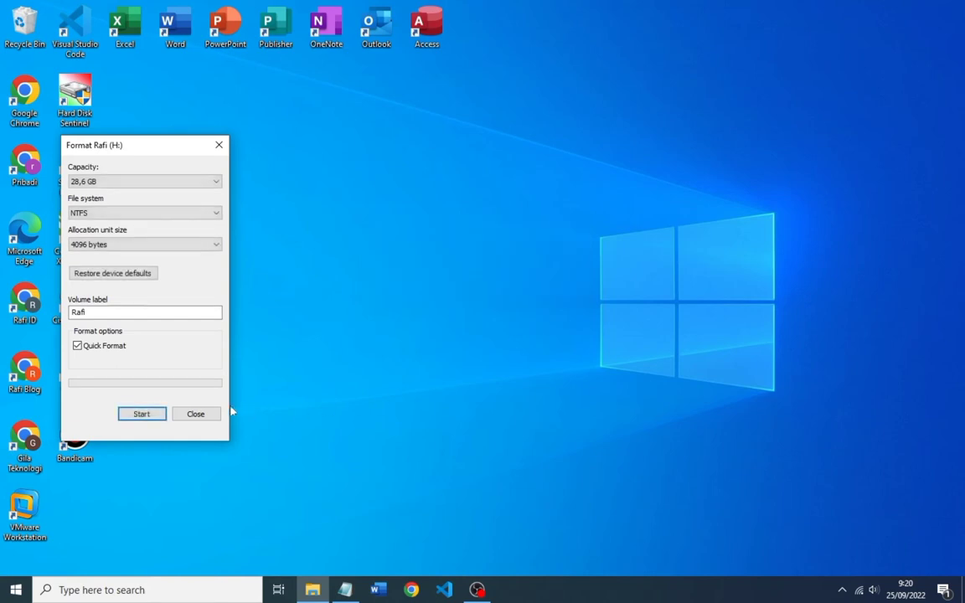
click(196, 414)
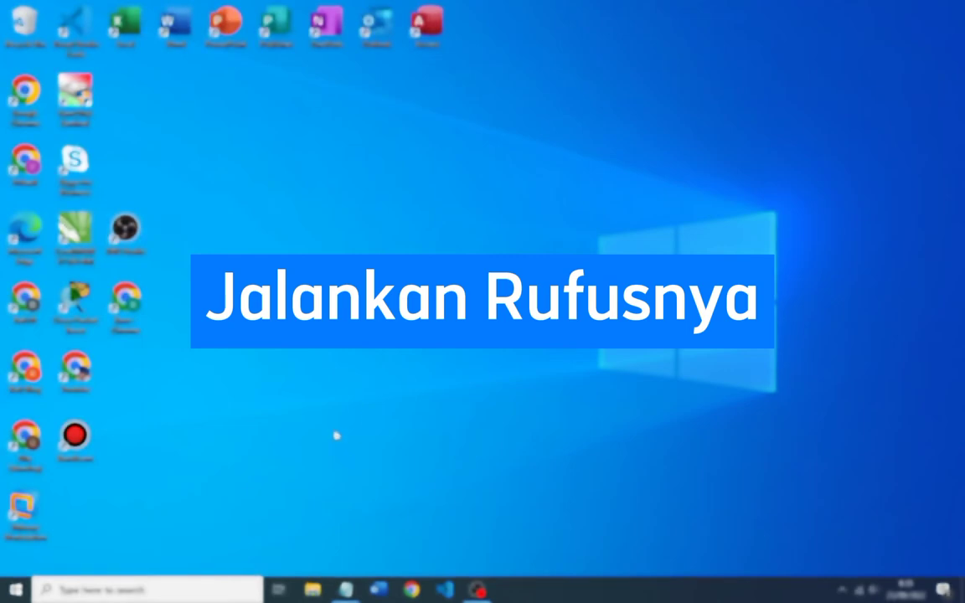
Run rufus-3.20 from the Bootable folder on Data (D:) as administrator and allow it to make changes.
click(313, 589)
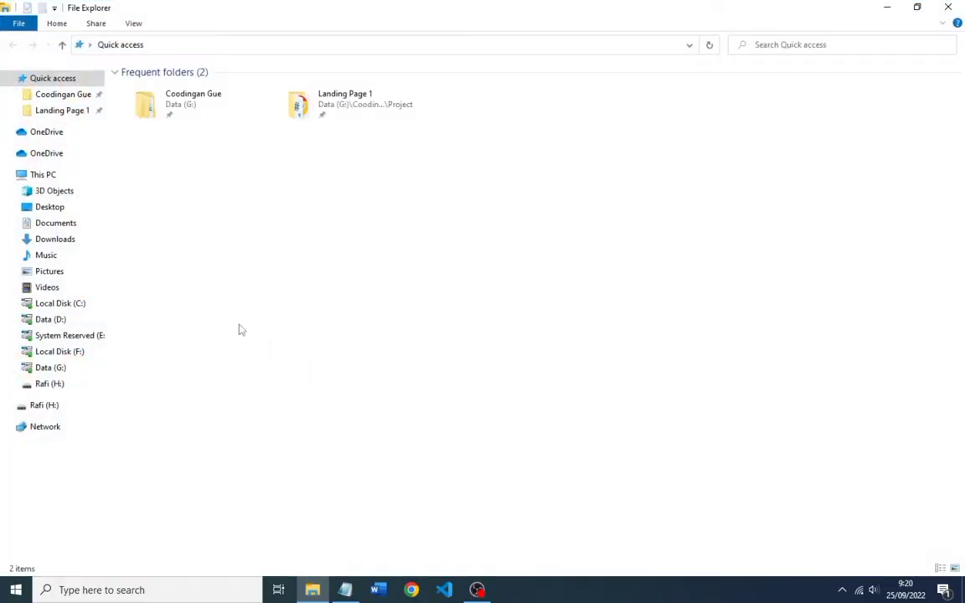
click(67, 322)
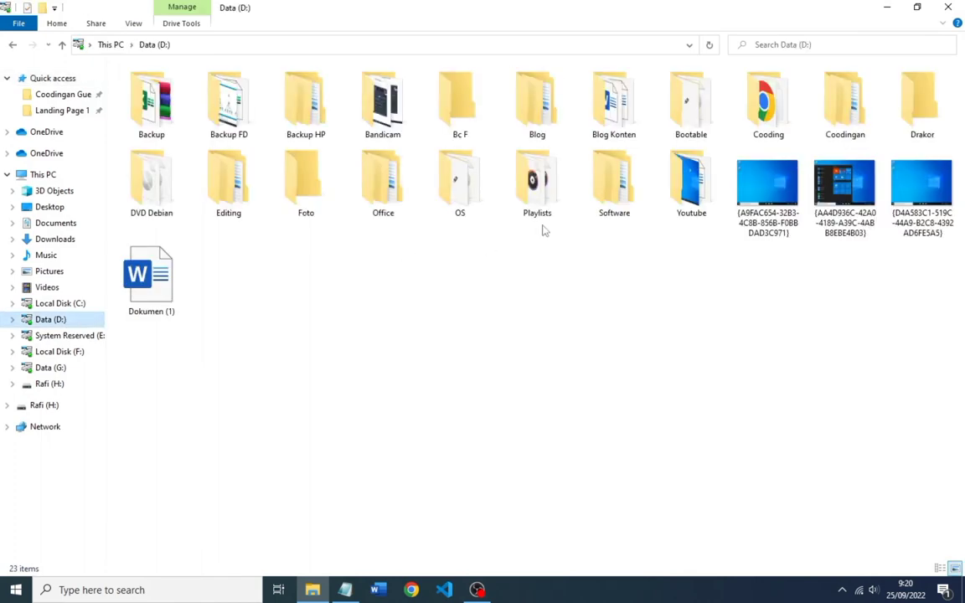
click(692, 134)
double_click(692, 134)
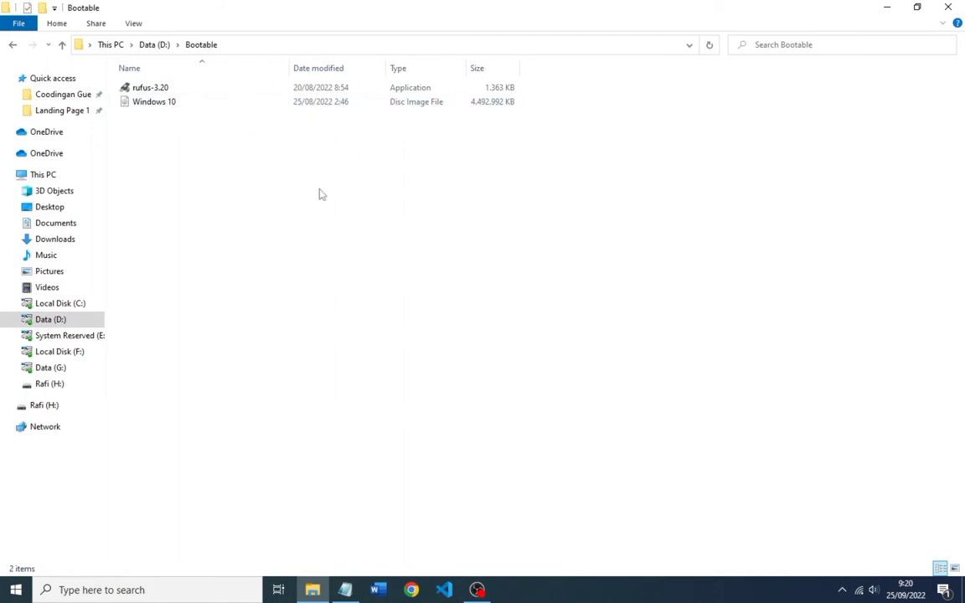
right_click(317, 92)
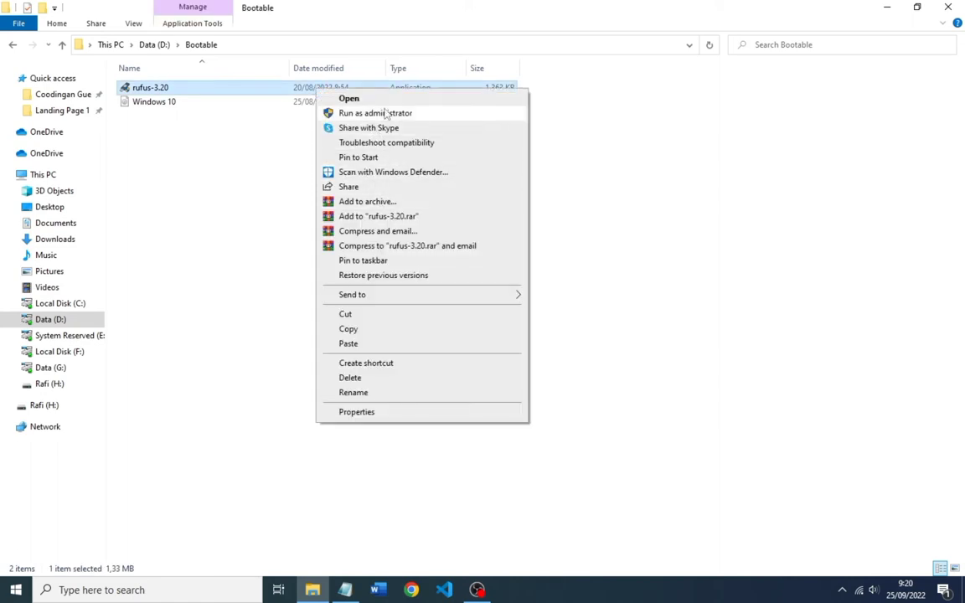
click(385, 114)
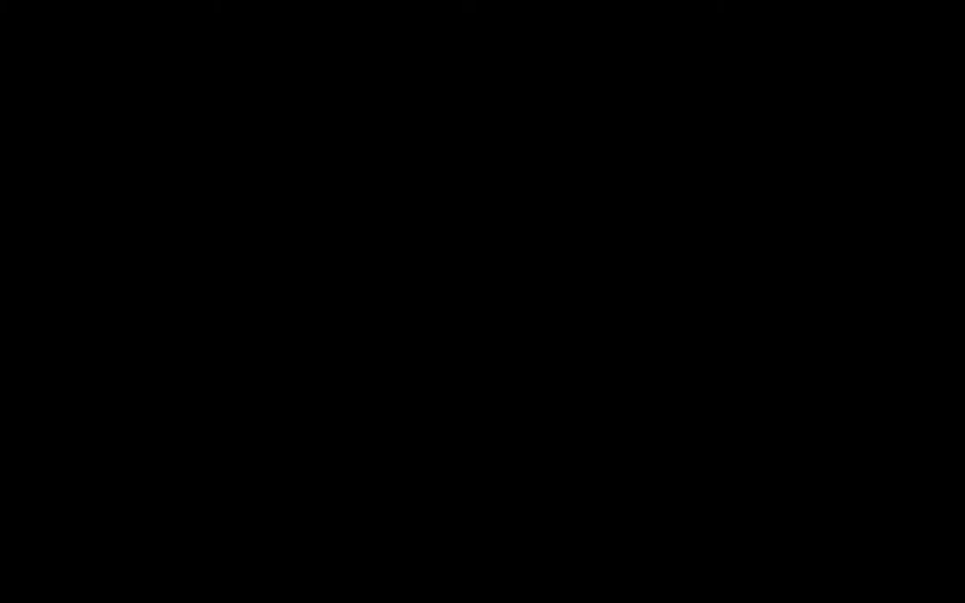
click(436, 390)
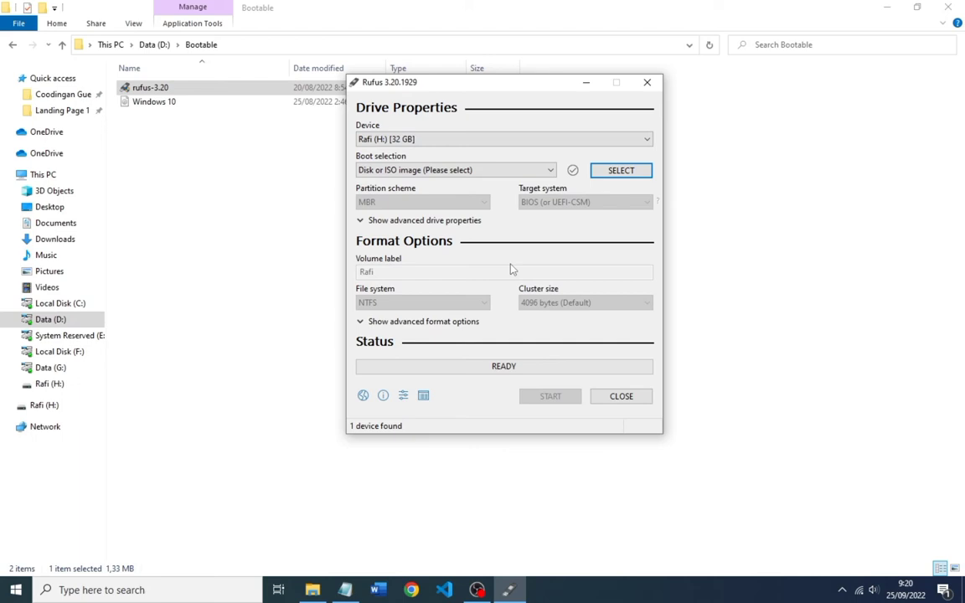
Load the Windows 10 disc image from the Bootable folder as the boot selection, keeping the image option at Standard Windows installation.
click(624, 172)
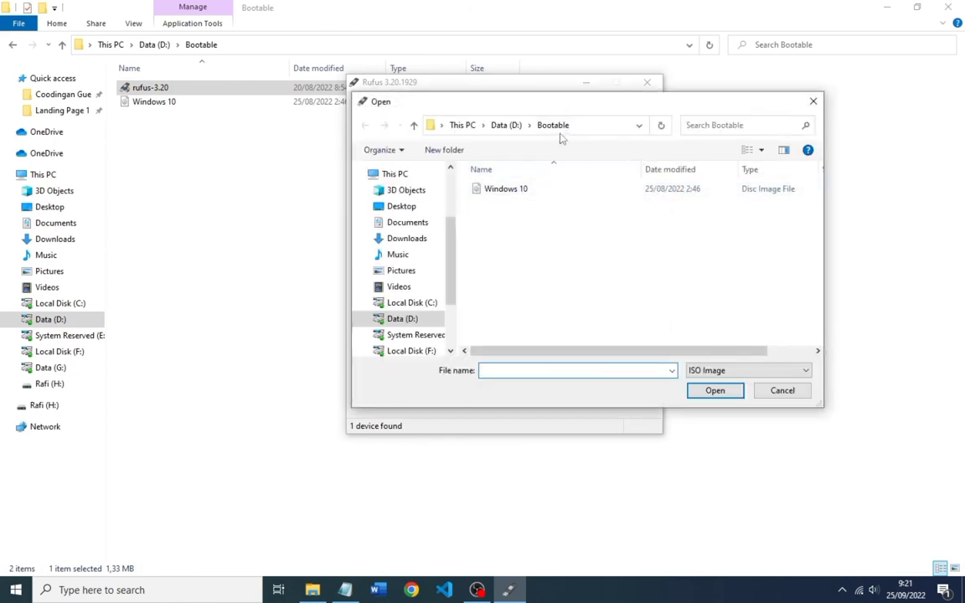
click(598, 192)
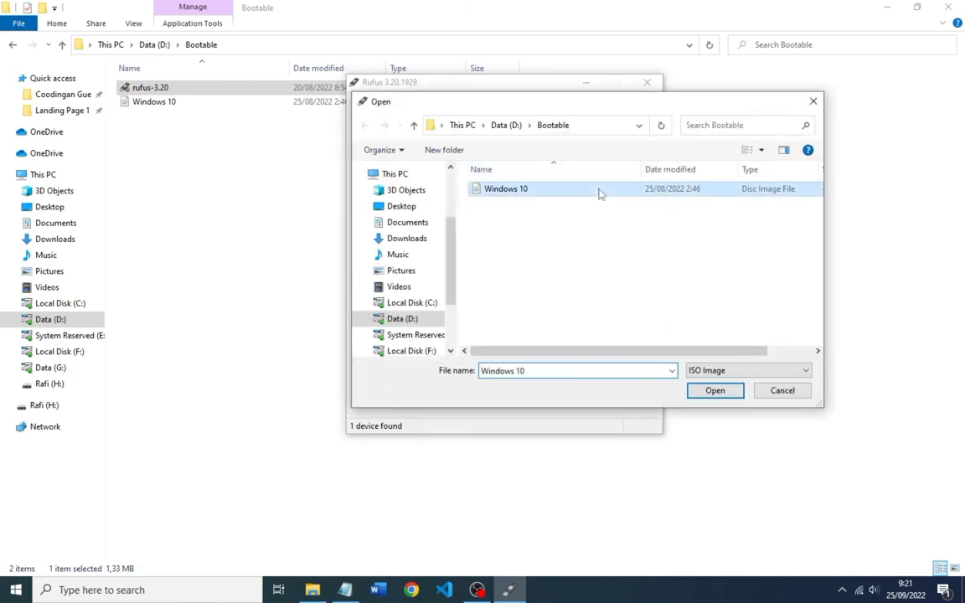
click(715, 391)
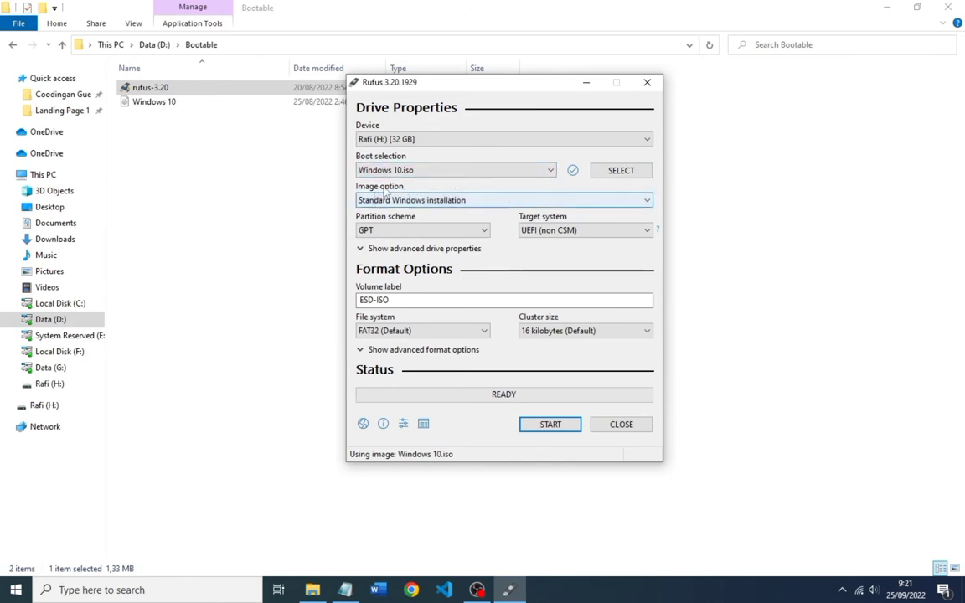
click(449, 201)
click(450, 204)
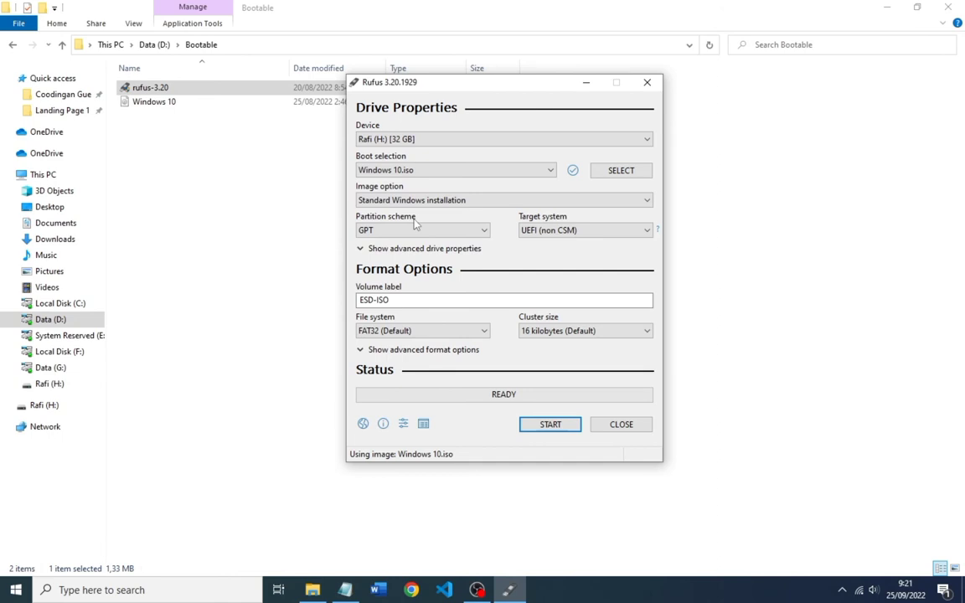
Set the partition scheme to MBR, and briefly expand and collapse the advanced drive properties.
click(480, 230)
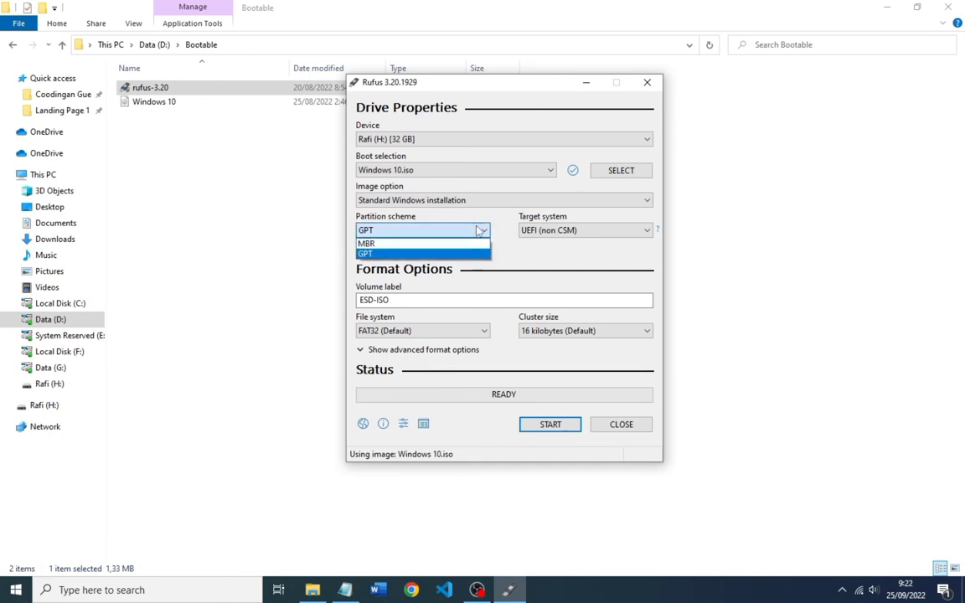
click(377, 243)
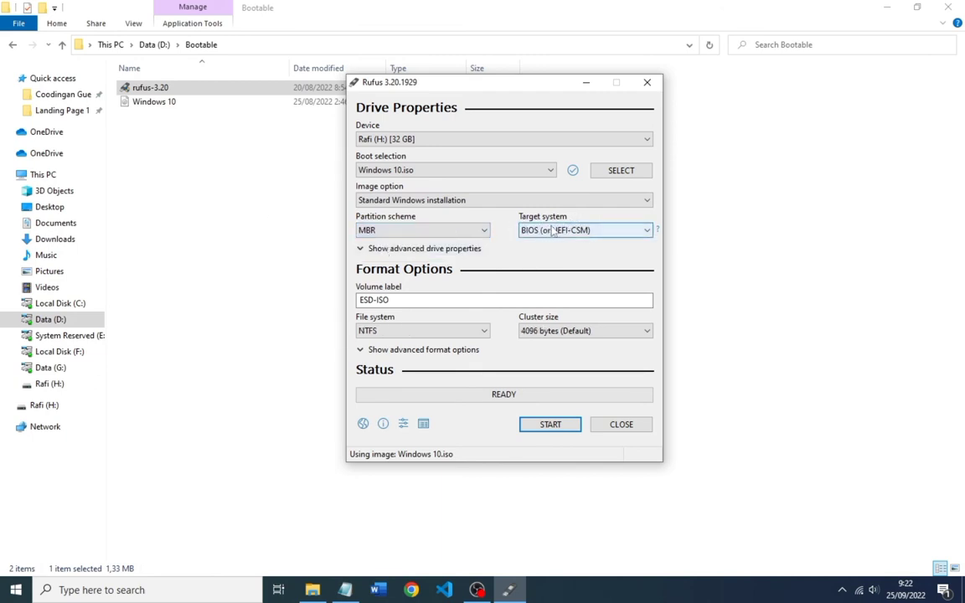
click(377, 249)
click(375, 249)
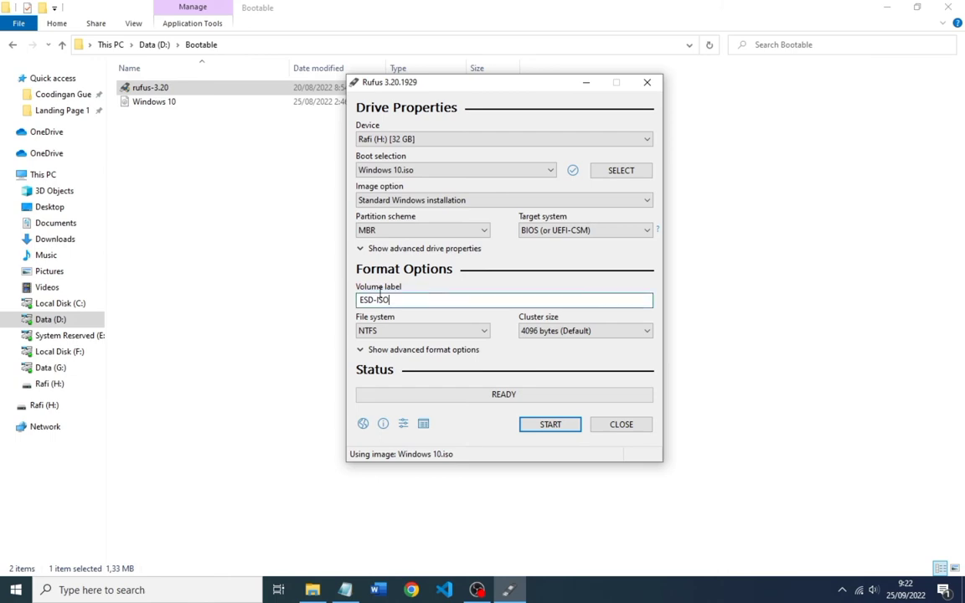
Replace the volume label with "Windows 10".
drag(464, 300, 224, 298)
key(BackSpace)
text(win)
key(BackSpace)
key(BackSpace)
key(BackSpace)
text(Windows 10)
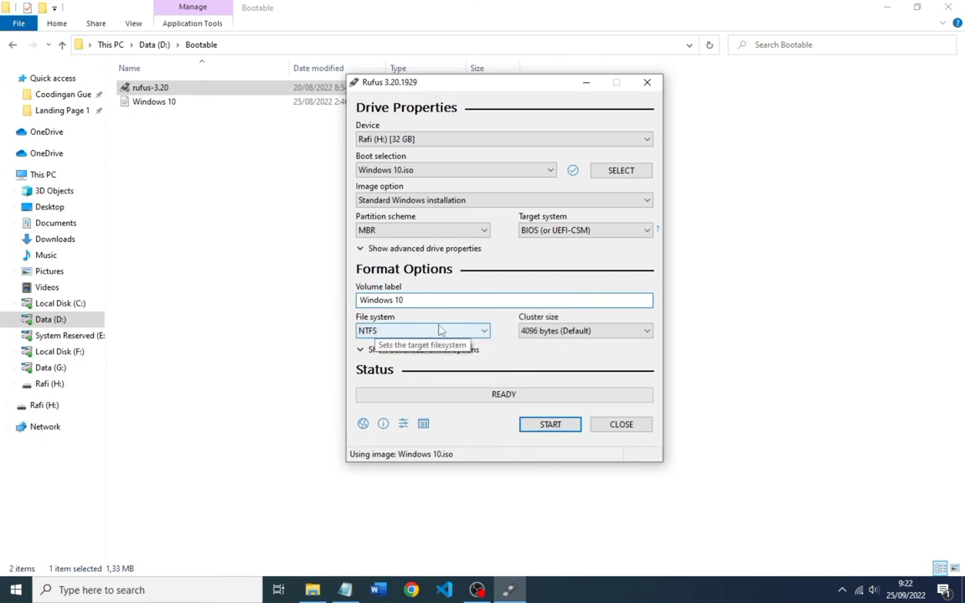
Switch the partition scheme to GPT and back to MBR to compare the resulting format options.
click(411, 234)
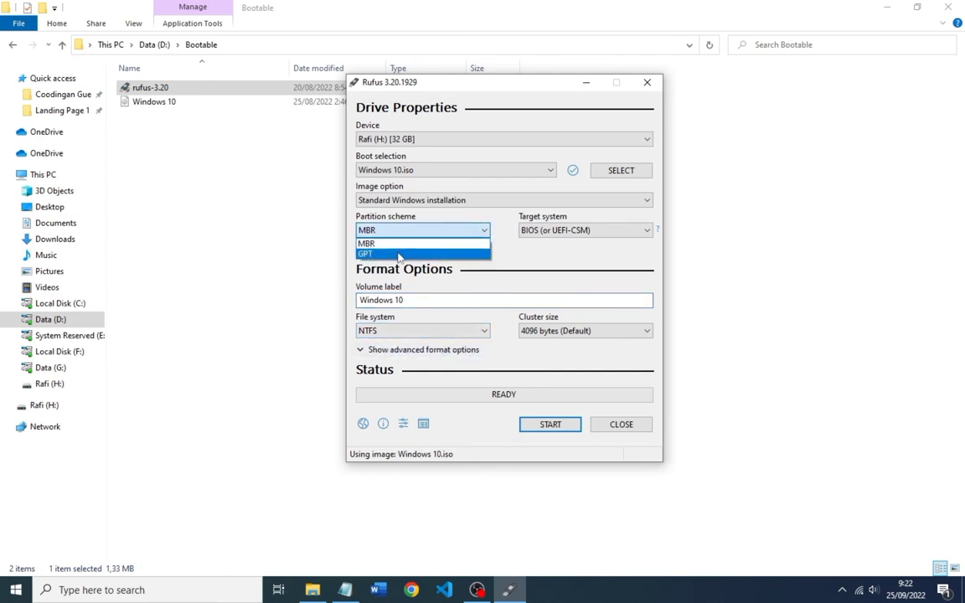
click(436, 250)
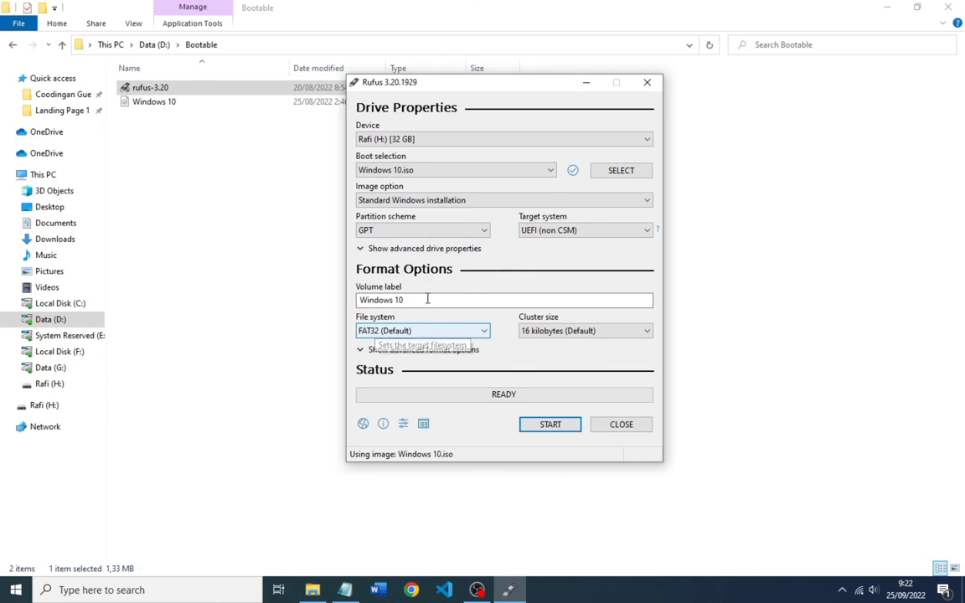
click(465, 230)
click(435, 246)
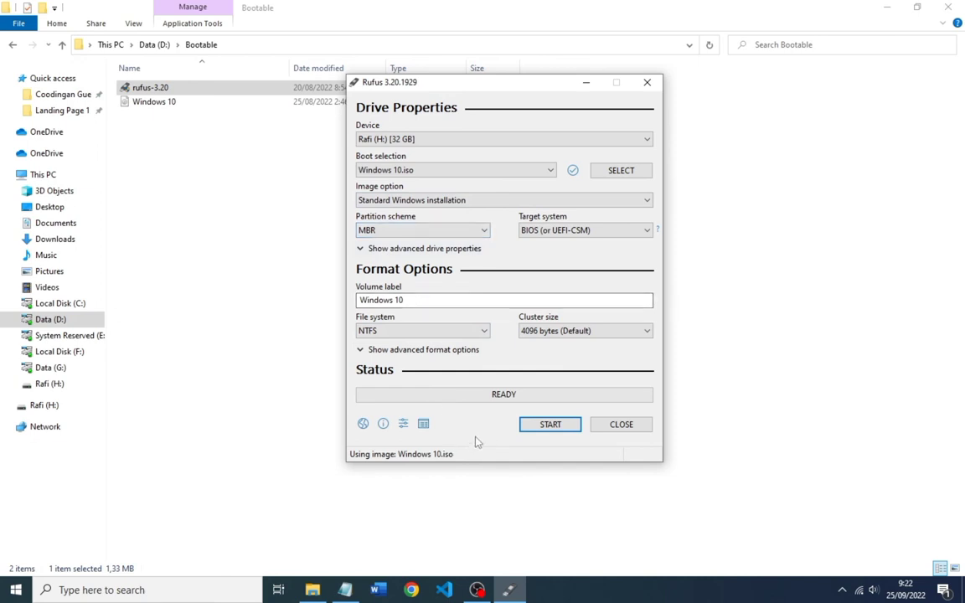
Start writing the bootable drive without any Windows installation customizations, and accept the destruction of all data on the H: drive.
click(551, 425)
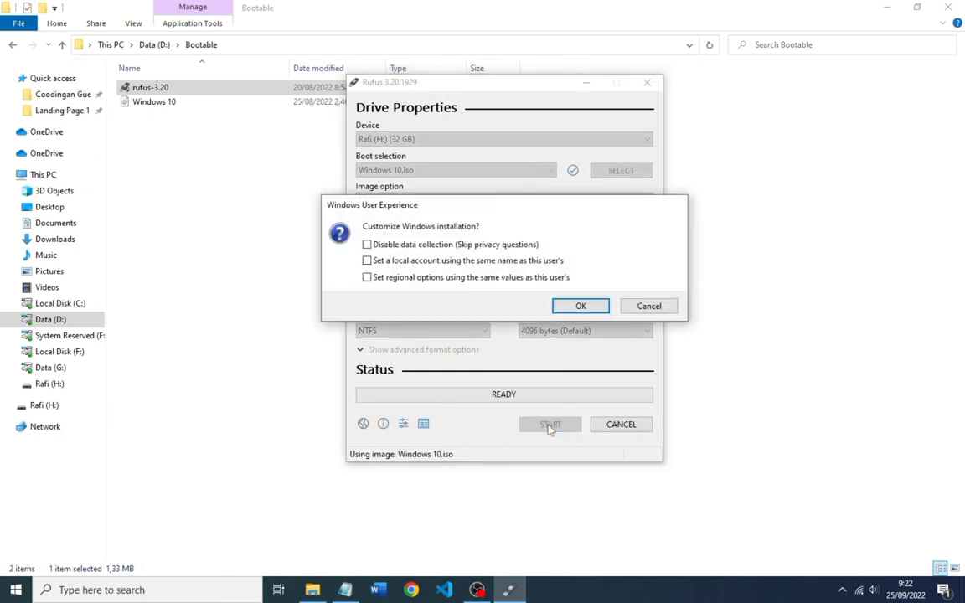
click(589, 307)
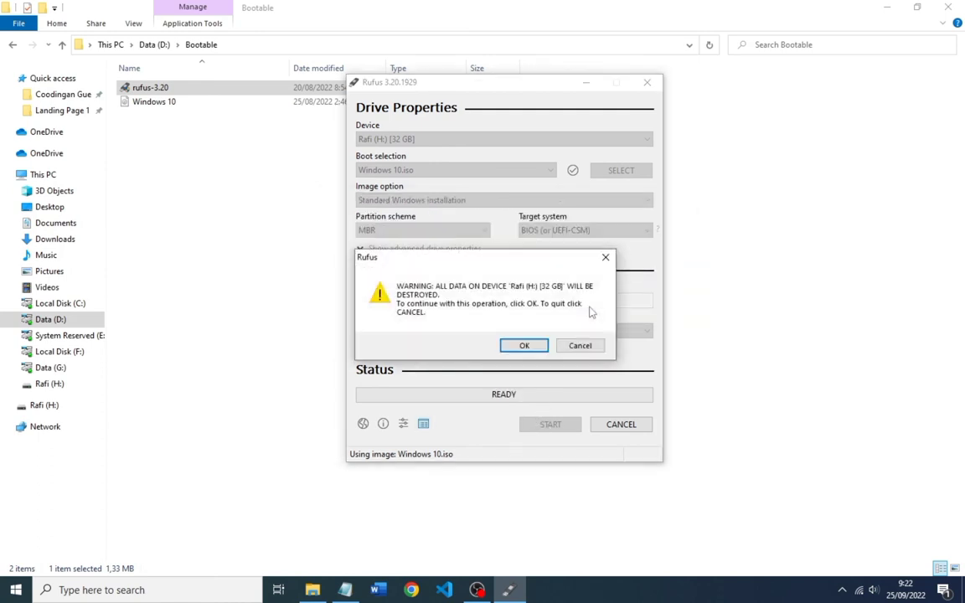
click(543, 346)
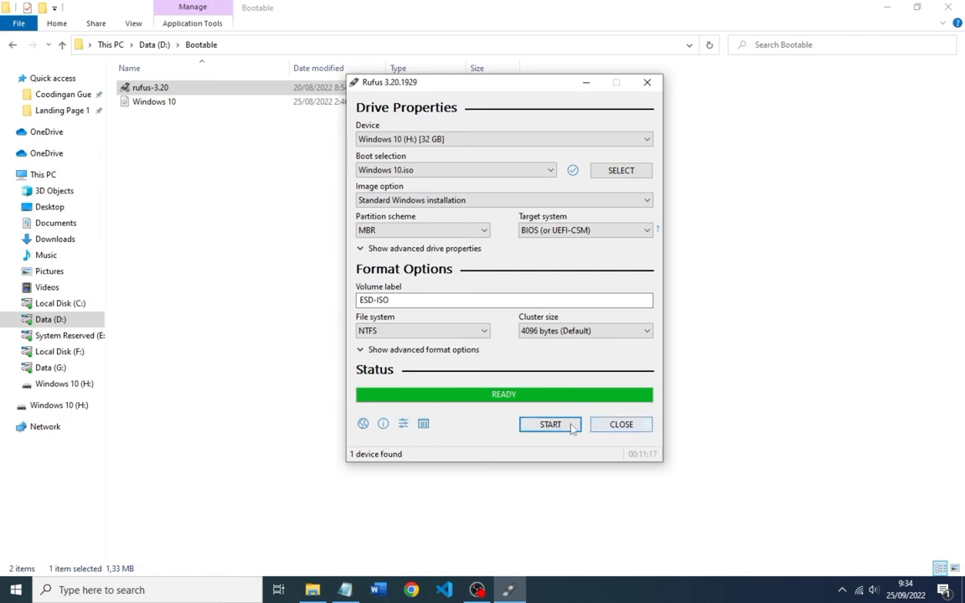
Close Rufus and open the Windows 10 (H:) drive in File Explorer to inspect the written installation files.
click(618, 425)
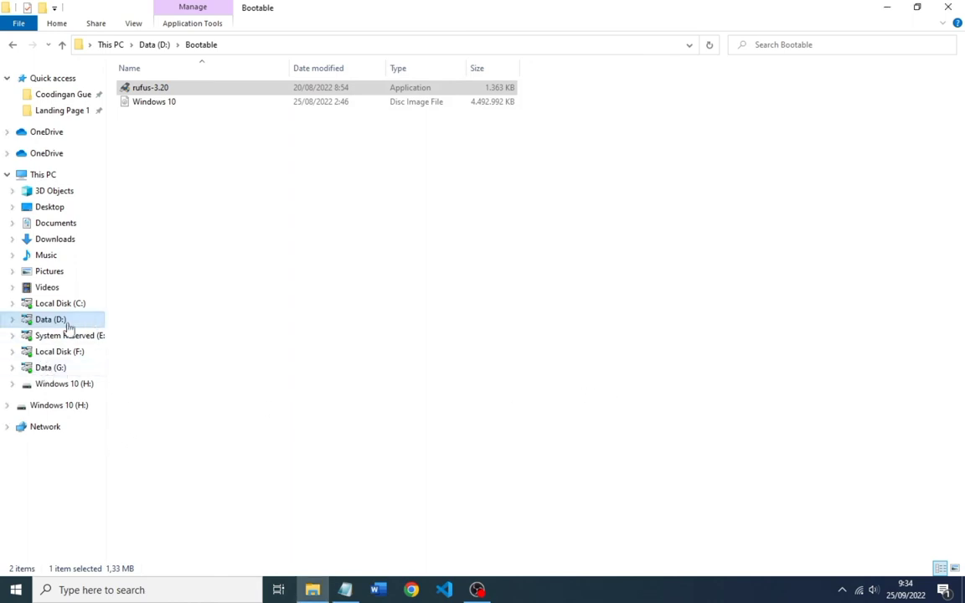
click(59, 410)
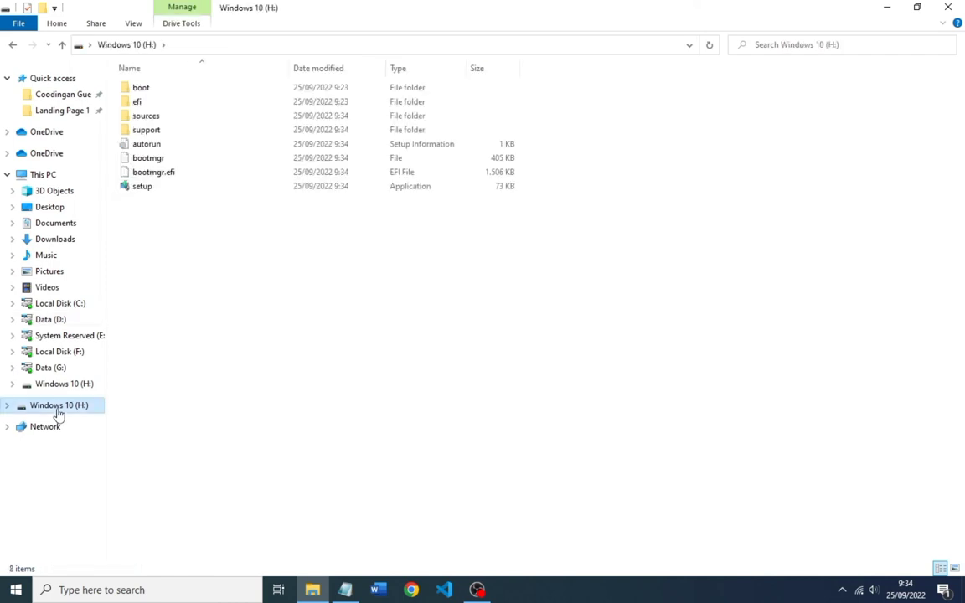